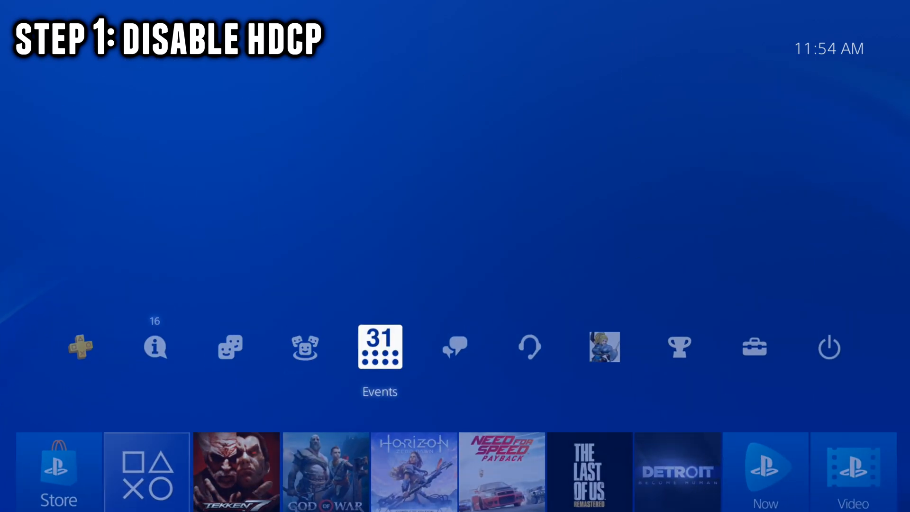
key(Right)
key(Right)
key(Right)
key(Right)
key(Right)
Navigate the PS4 Settings list down to System and show its page with Enable HDCP.
key(Return)
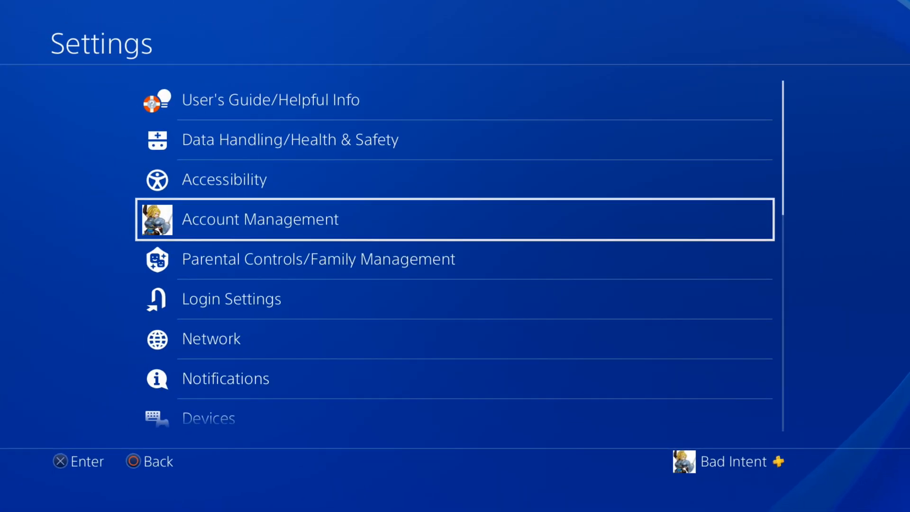
key(Down)
key(Down)
key(Down)
key(Down)
key(Down)
key(Down)
key(Down)
key(Down)
key(Down)
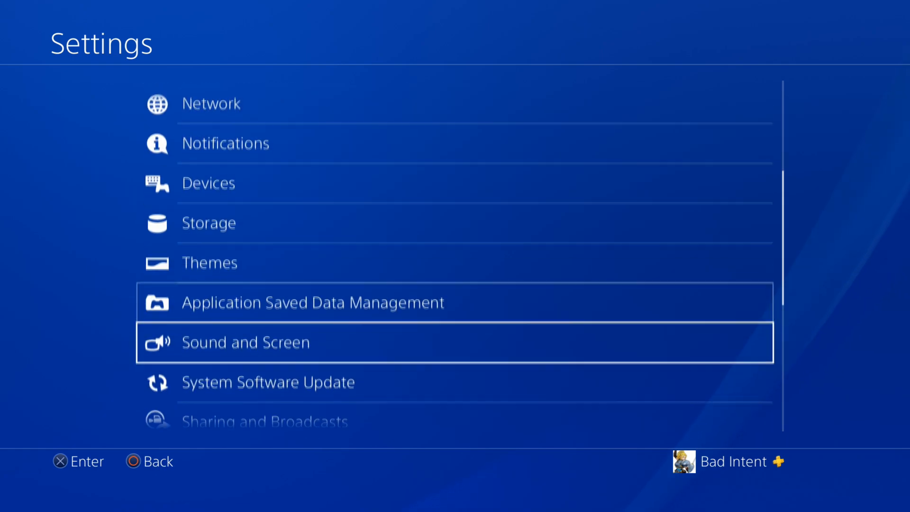
key(Down)
key(Down)
key(Down)
key(Down)
key(Down)
key(Down)
key(Down)
key(Down)
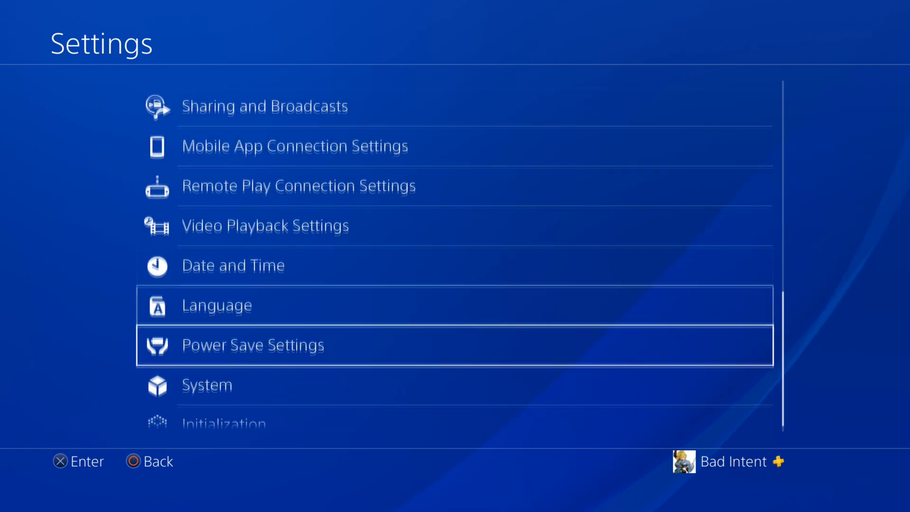
key(Down)
key(Return)
key(Down)
key(Down)
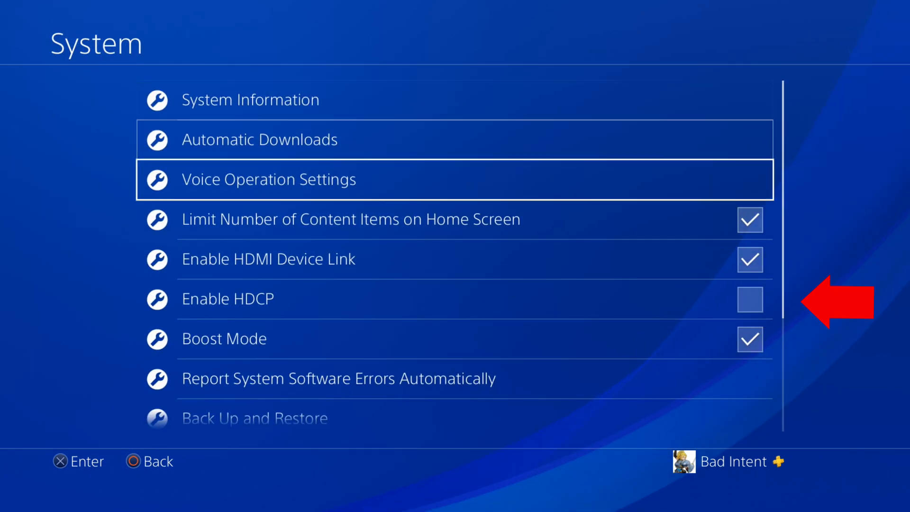
key(Down)
key(Down)
key(Down)
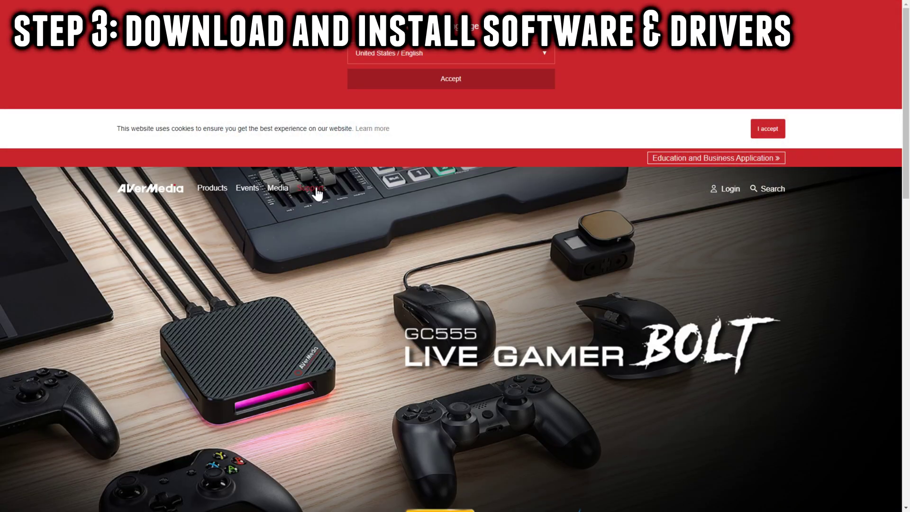
Download the newest GC573 driver zip from the AVerMedia Support downloads and save it.
click(310, 188)
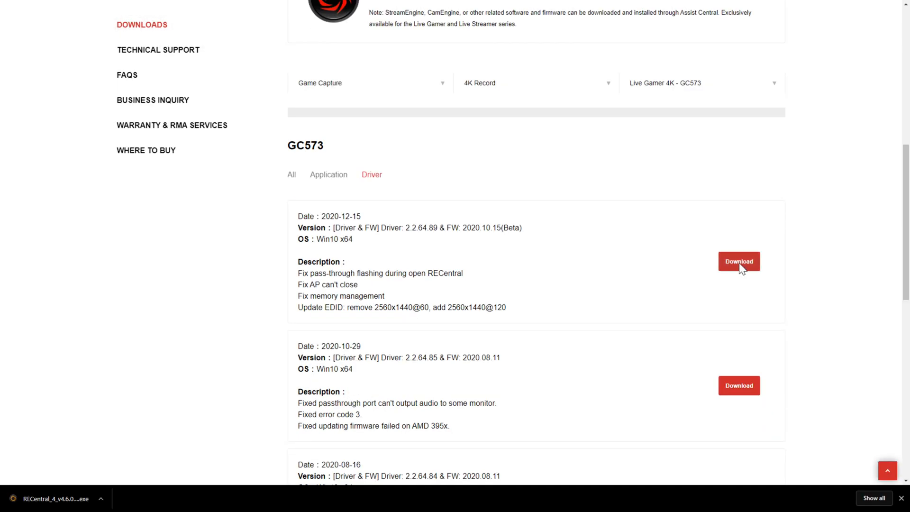
click(741, 265)
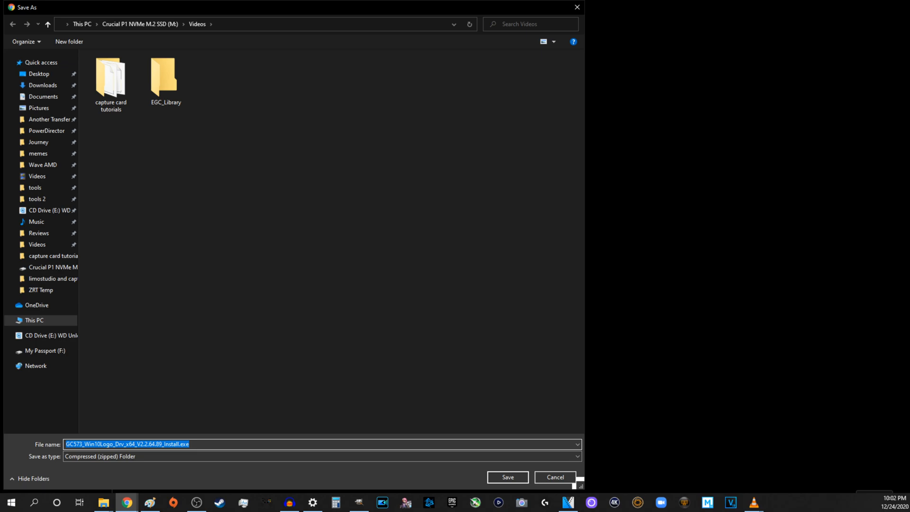
key(Return)
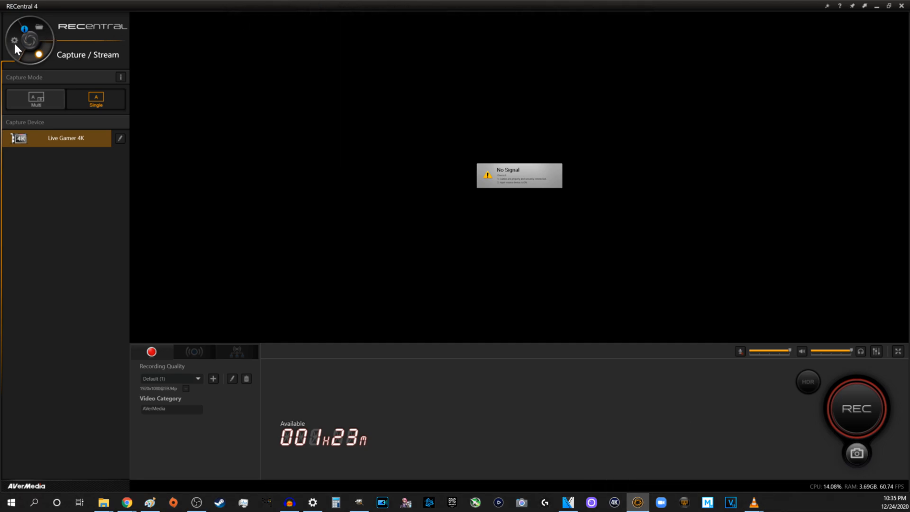
Rerun the Live Gamer 4K bandwidth test from the settings Performance Test page.
click(12, 45)
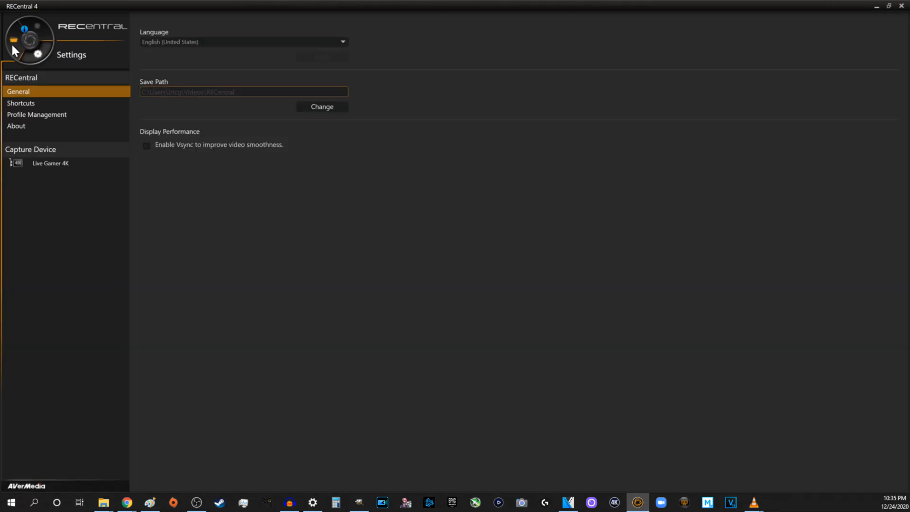
click(59, 165)
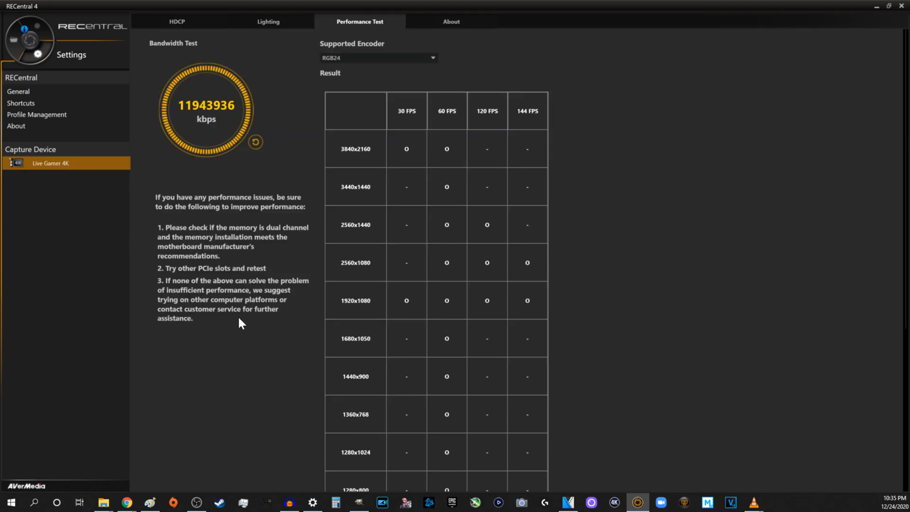
click(255, 143)
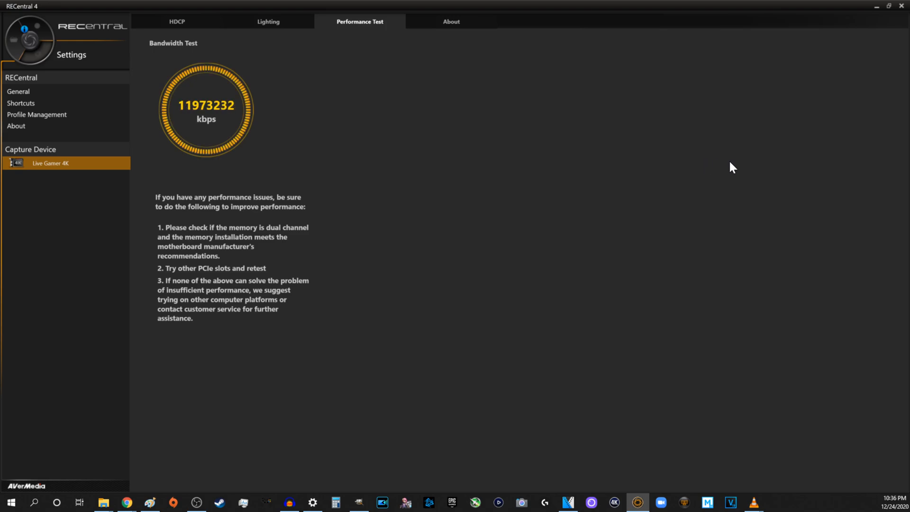
Show the supported resolutions and frame rates for the RGB24 encoder.
click(417, 57)
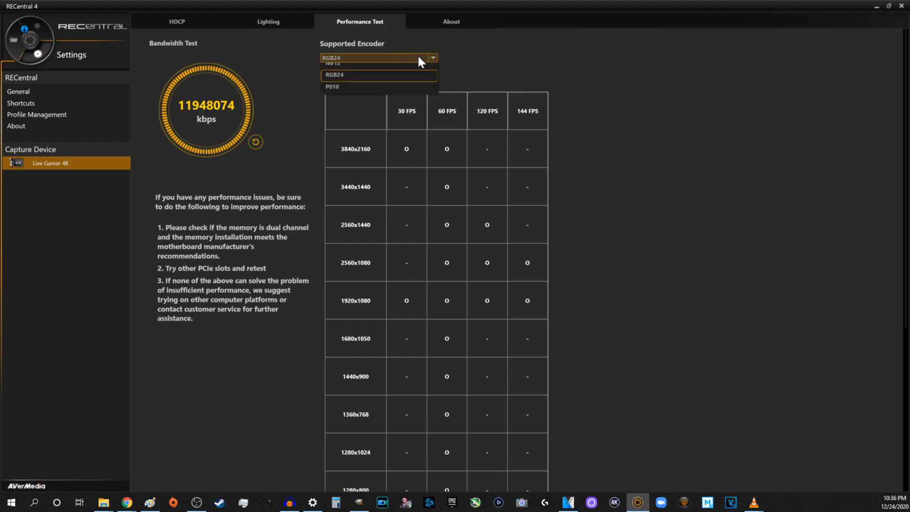
click(338, 102)
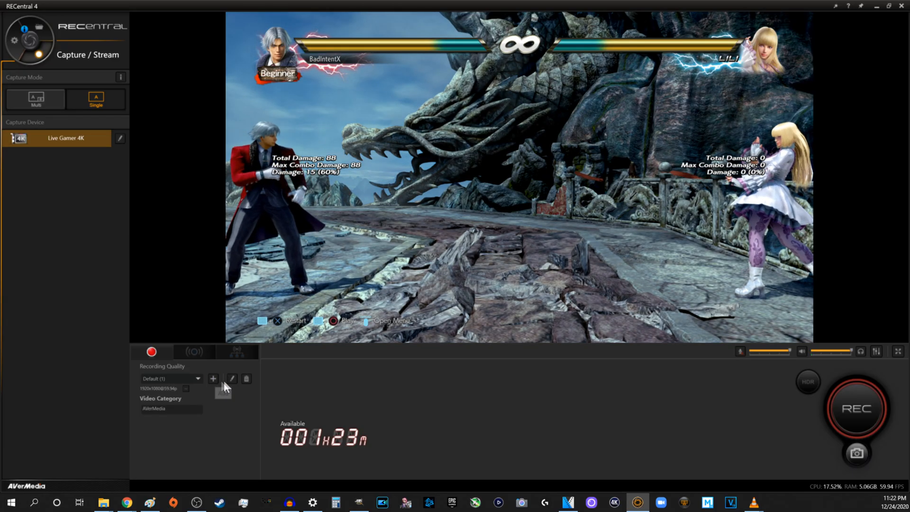
Set the Live Gamer 4K decode format to P010 and turn on HDR capture.
click(231, 380)
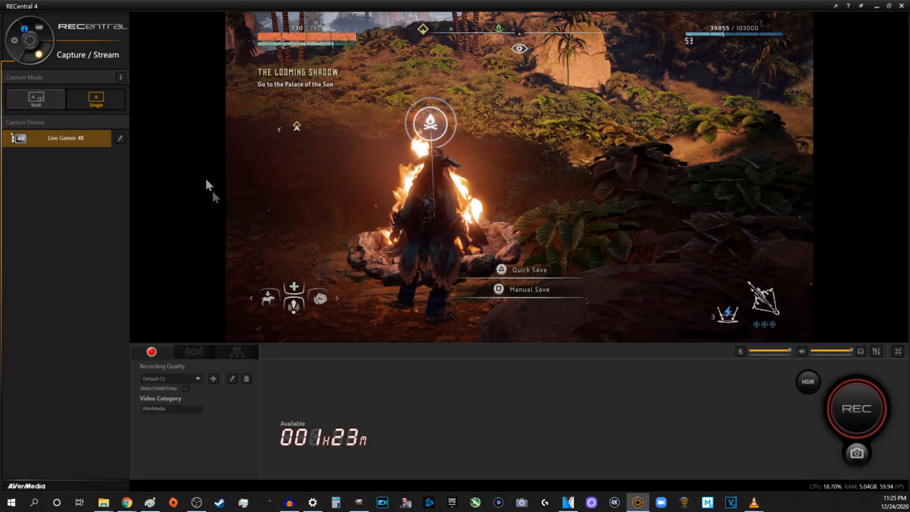
click(119, 142)
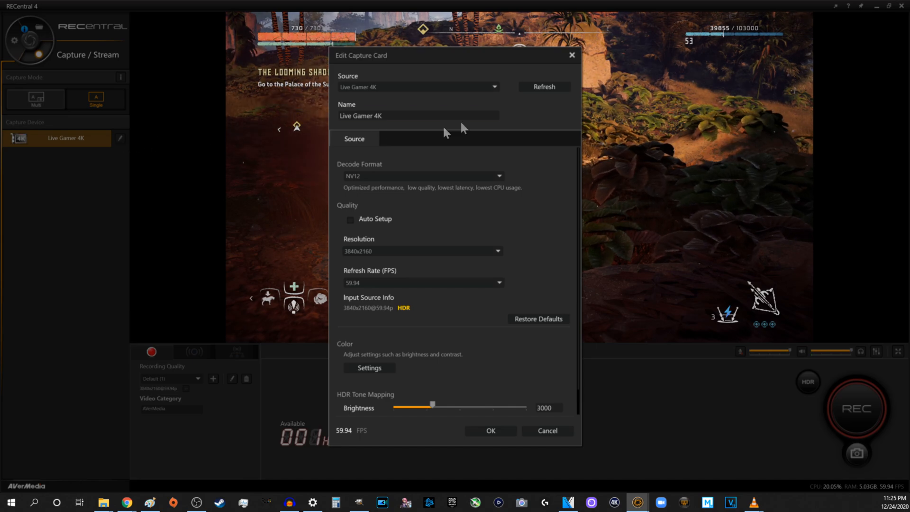
click(485, 173)
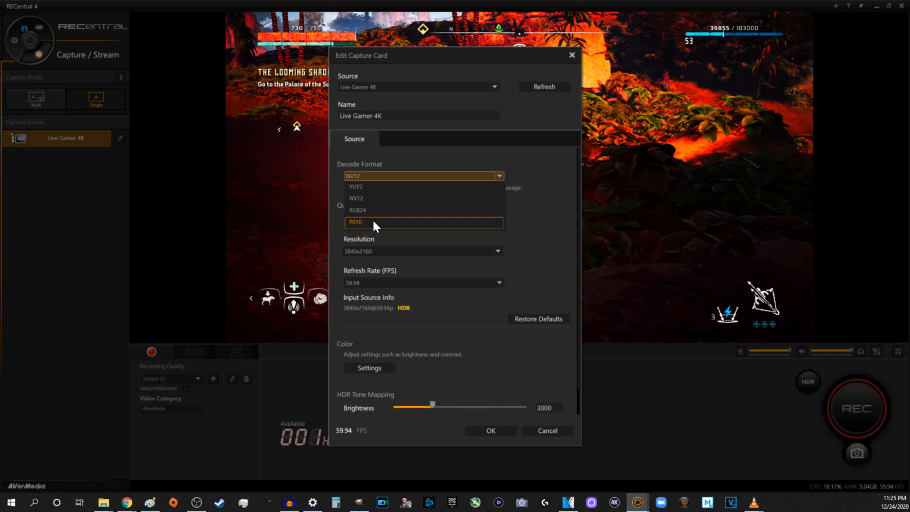
click(372, 220)
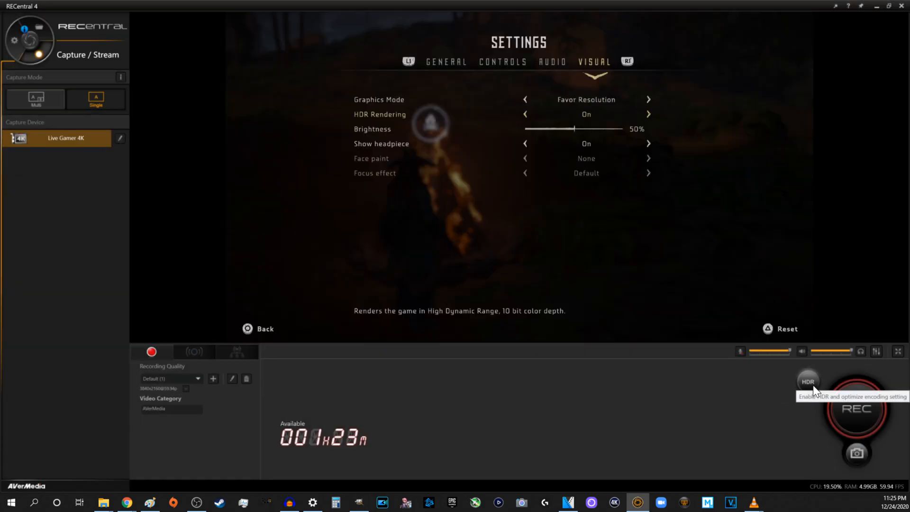
click(808, 382)
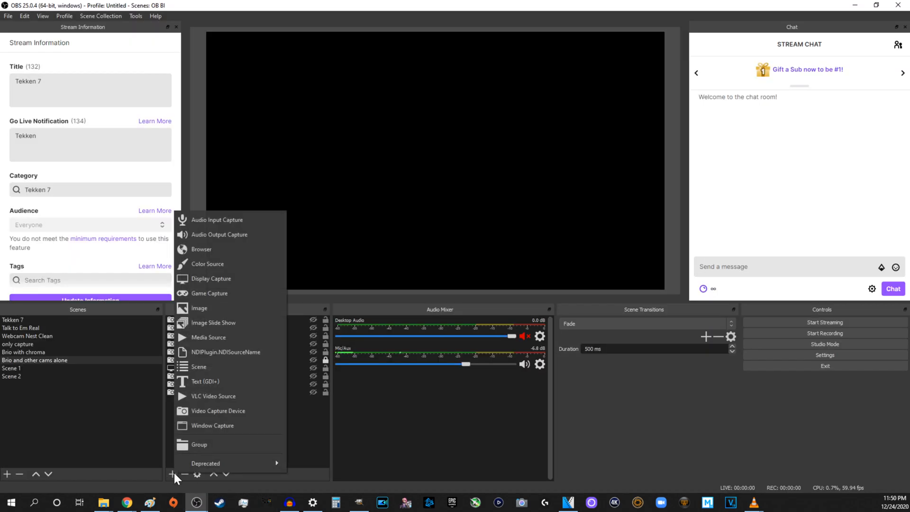
Add an OBS Video Capture Device source using AVerMedia HD Capture GC573 1 at custom 3840x2160.
click(220, 415)
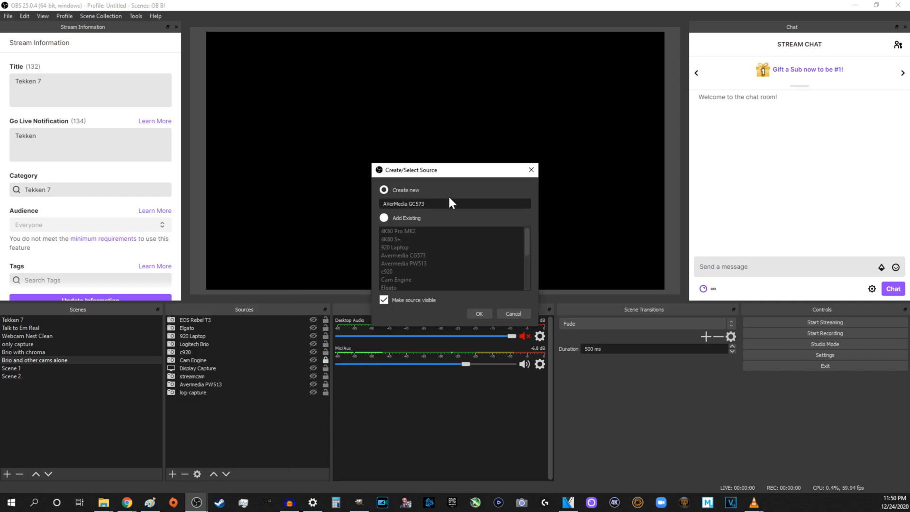
click(475, 315)
click(487, 377)
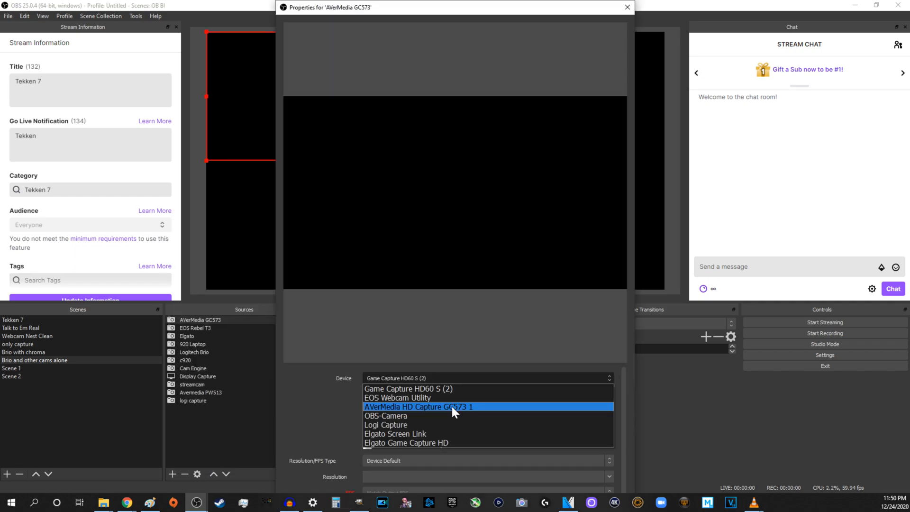
click(451, 406)
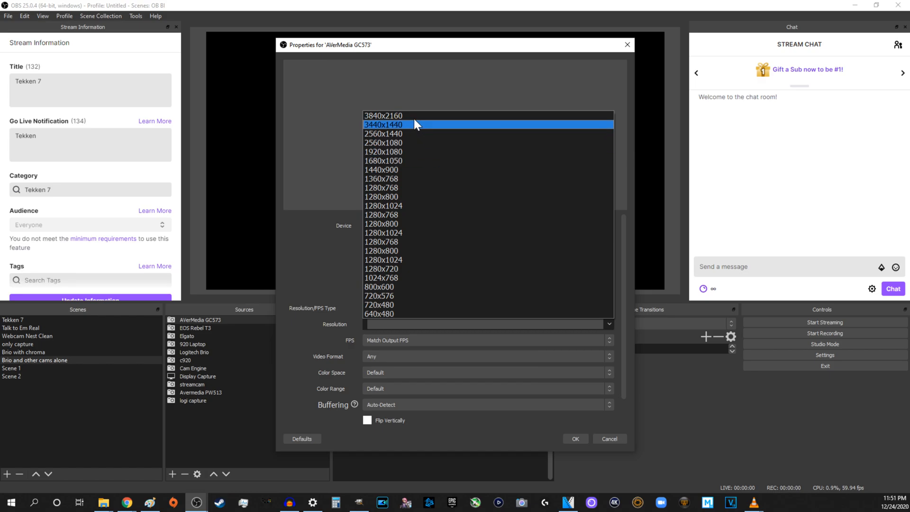
click(409, 116)
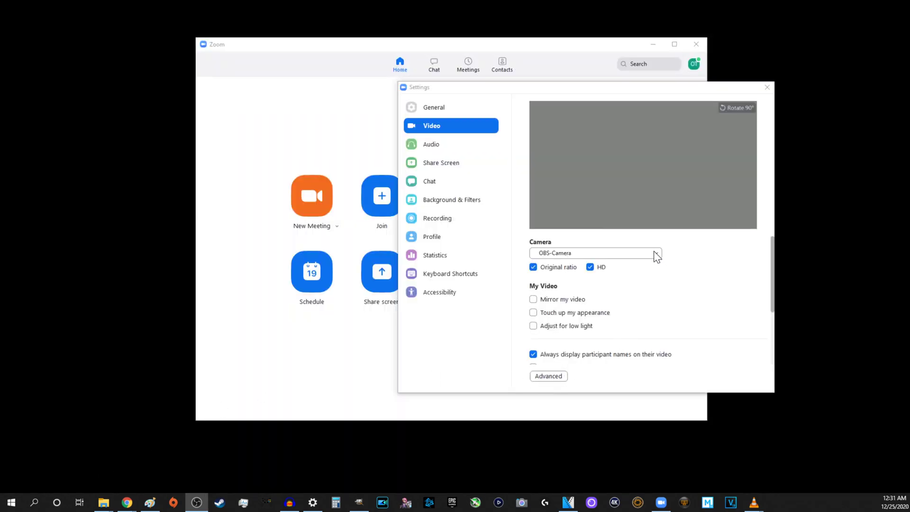
Set Zoom's video camera to the GC573 capture card.
click(656, 253)
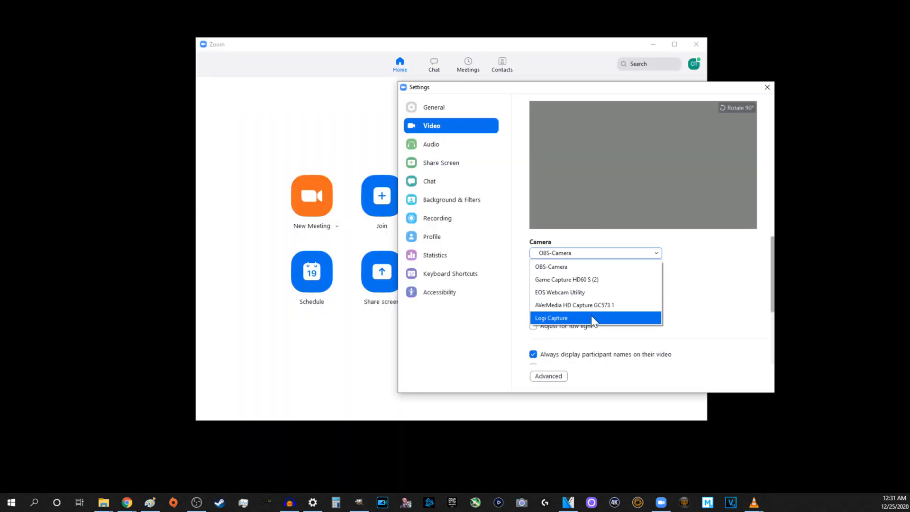
click(628, 305)
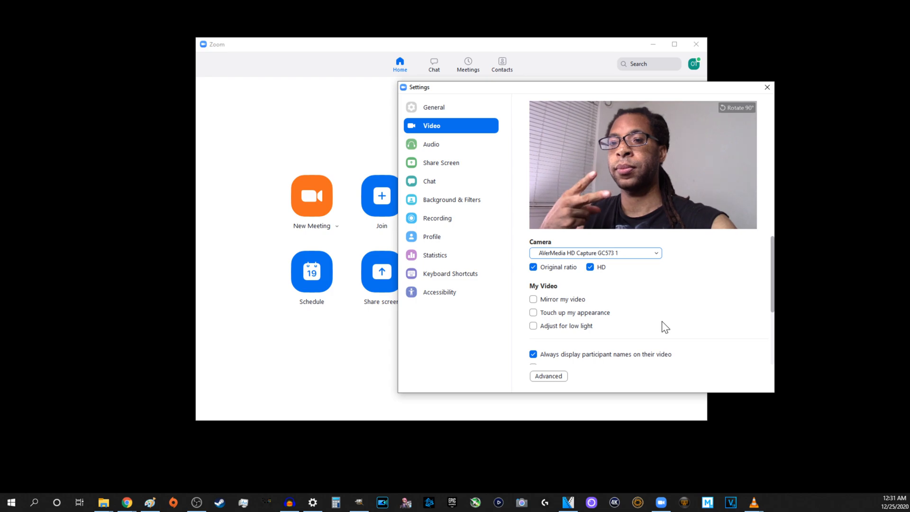